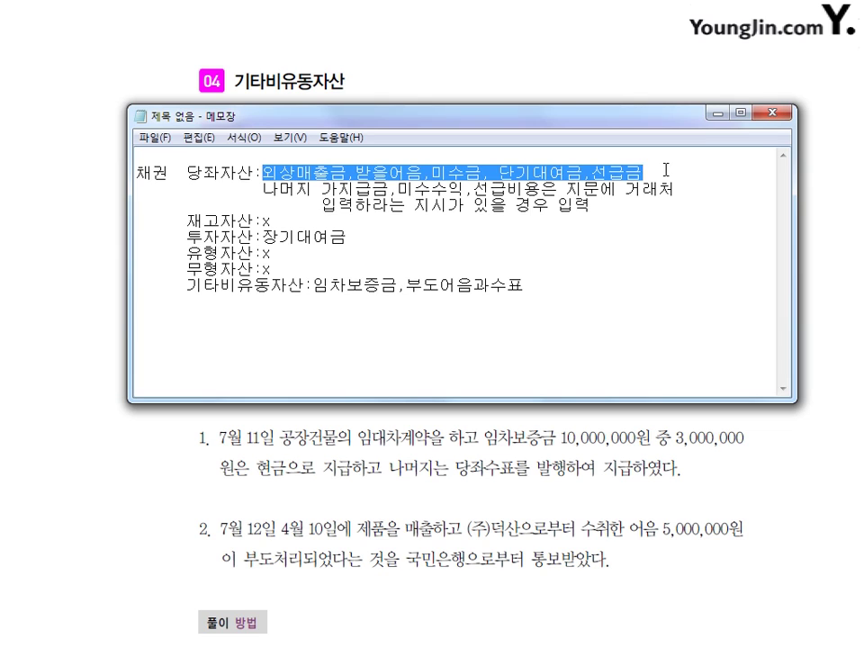
- Review the notes on which receivable accounts need a customer in each asset category, and minimize the notes
click(407, 205)
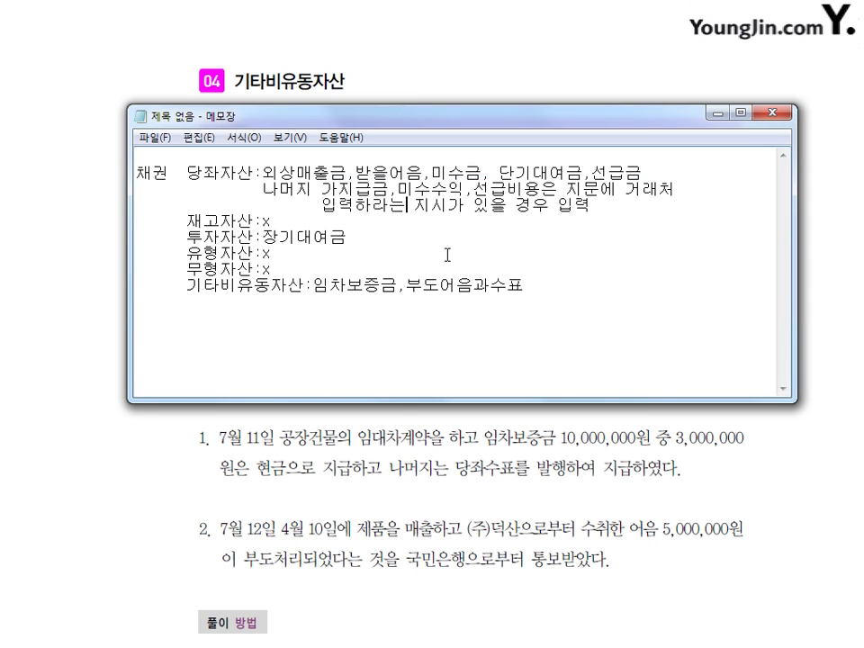
drag(321, 189, 543, 188)
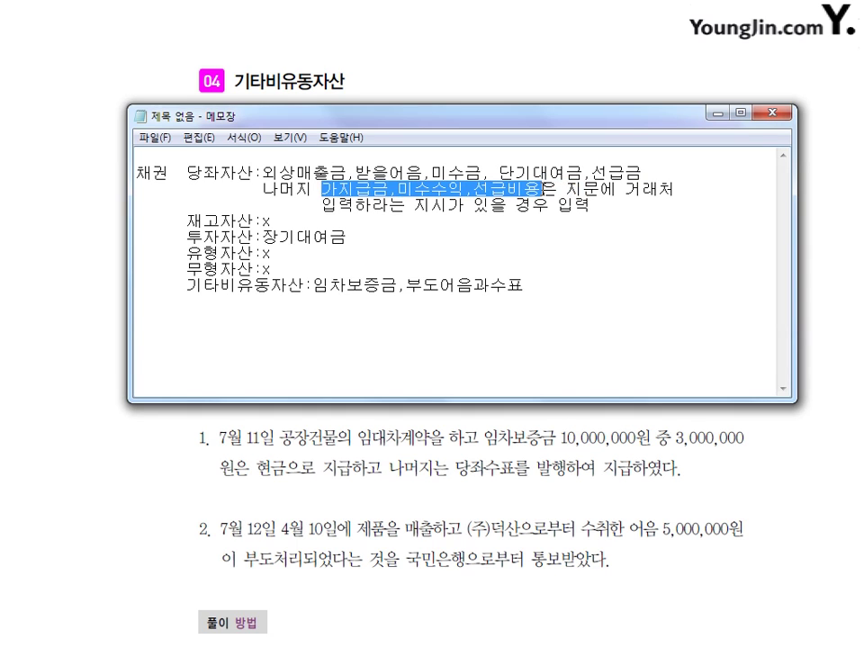
click(524, 222)
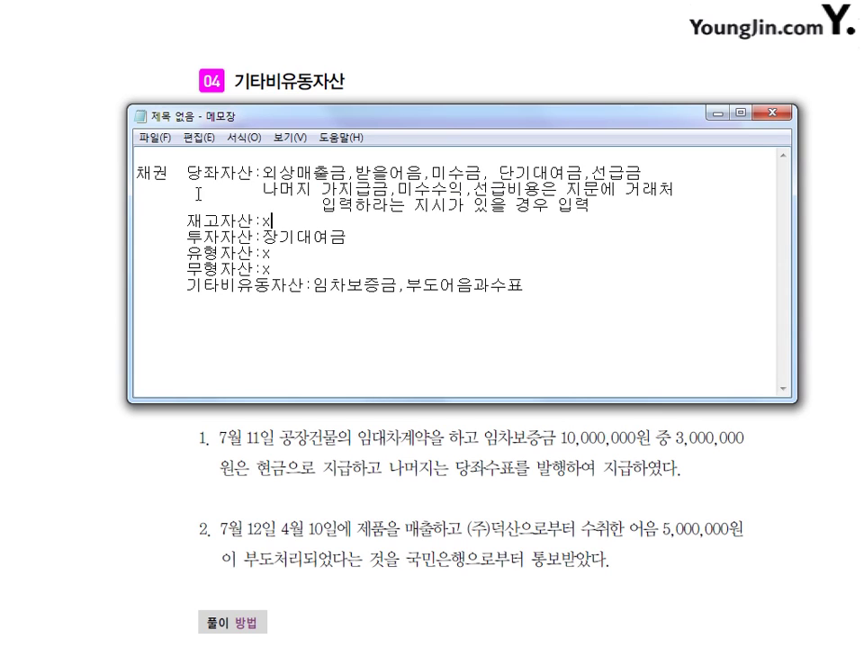
drag(301, 225, 254, 238)
click(188, 238)
click(346, 237)
drag(347, 237, 267, 237)
drag(187, 253, 303, 271)
drag(186, 286, 288, 286)
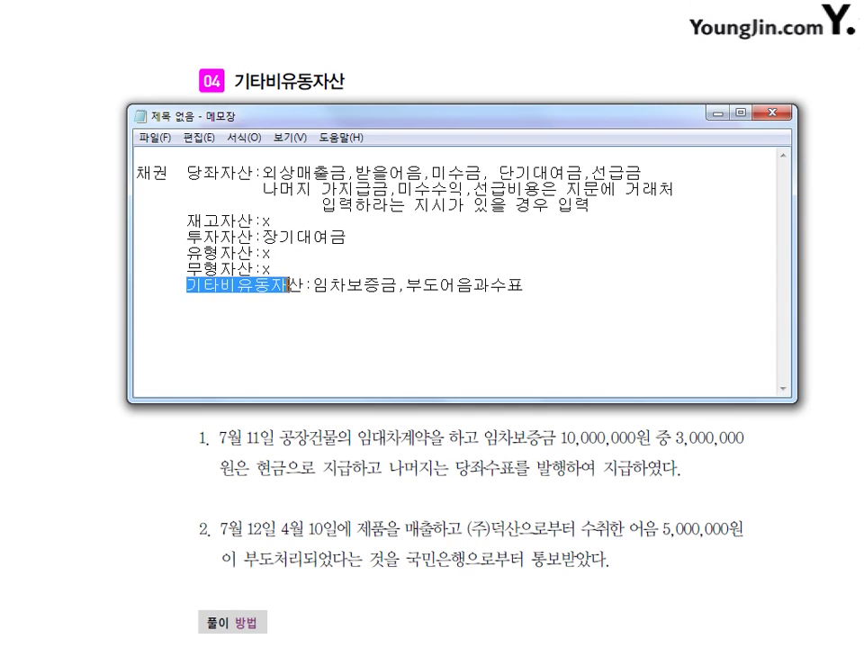
click(324, 315)
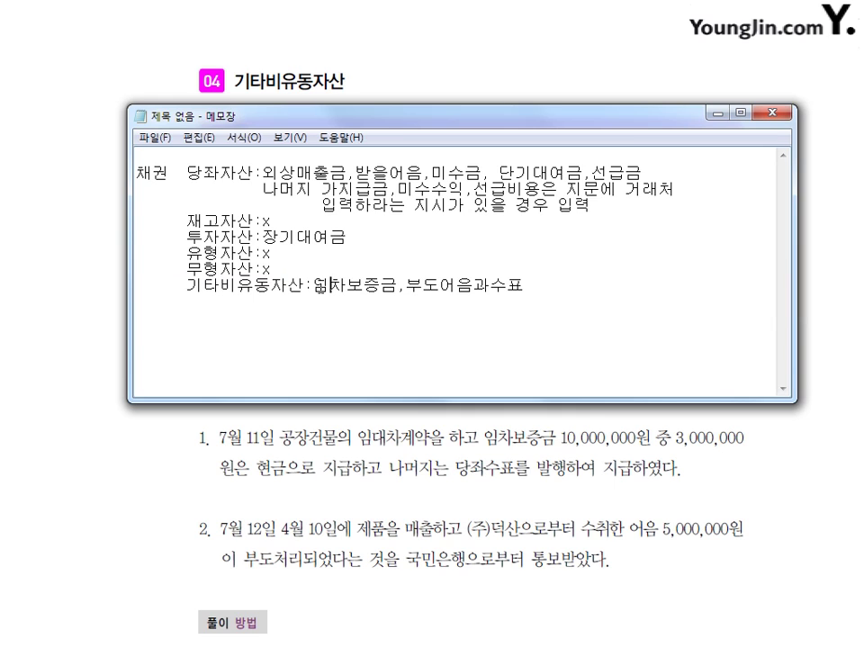
click(493, 303)
click(420, 241)
click(718, 114)
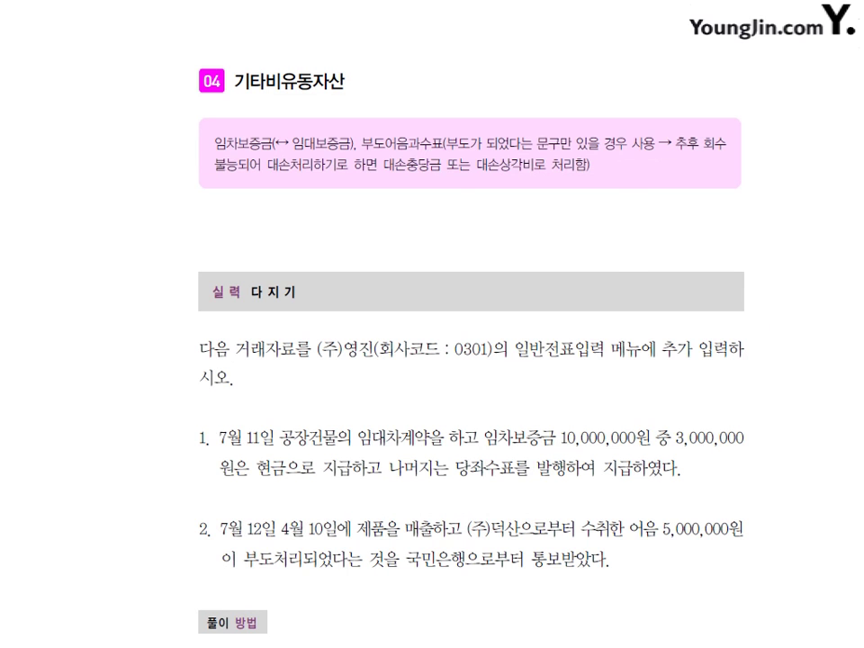
- Switch to the general voucher entry (일반전표입력) and start a debit (차변) line dated July 1
key(super+Down)
text(1)
key(Return)
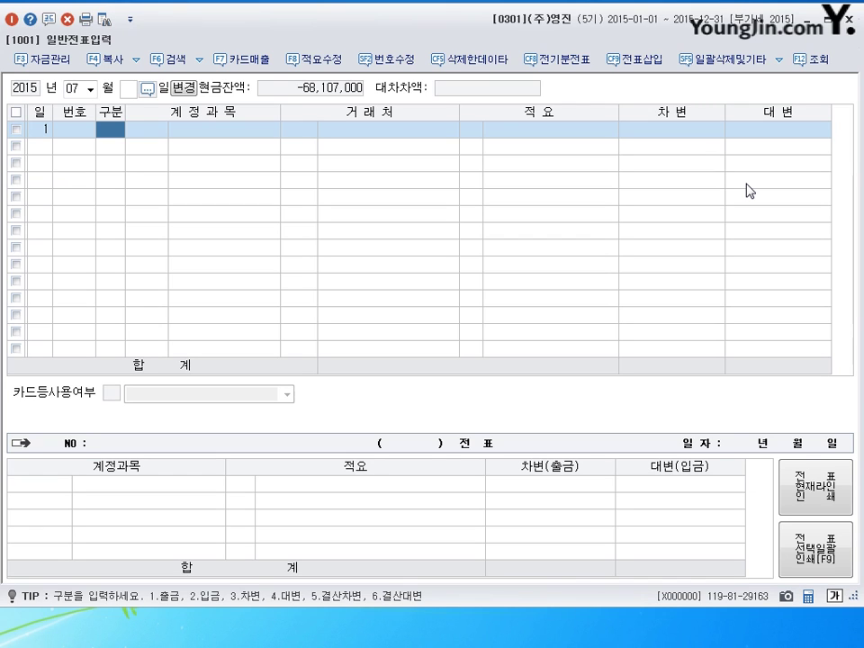
text(3)
key(Return)
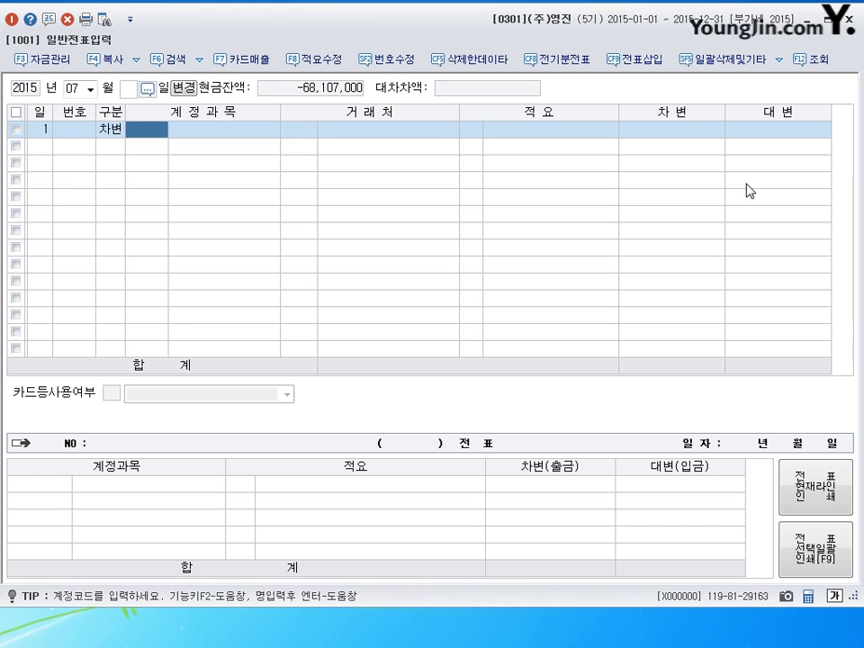
text(0239)
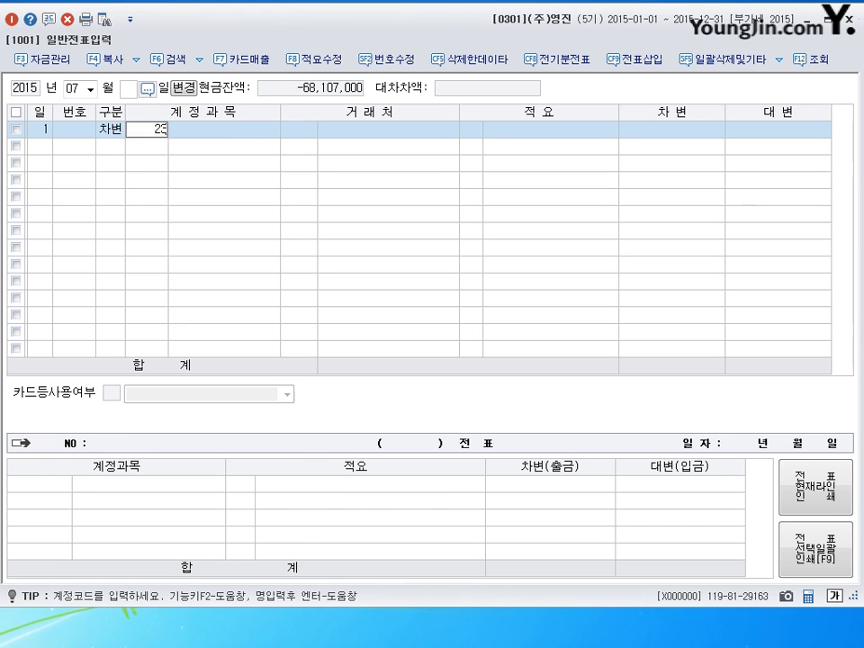
key(Return)
key(Left)
key(Left)
key(Right)
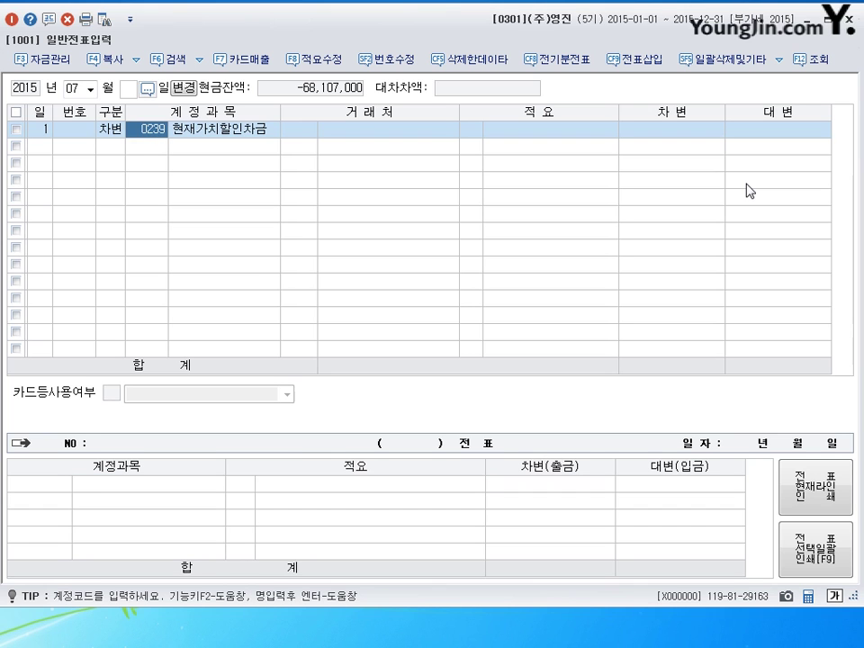
- Set the July 1 debit line's account to 0226 개발비 and its amount to 2,000,000
text(개발)
key(Return)
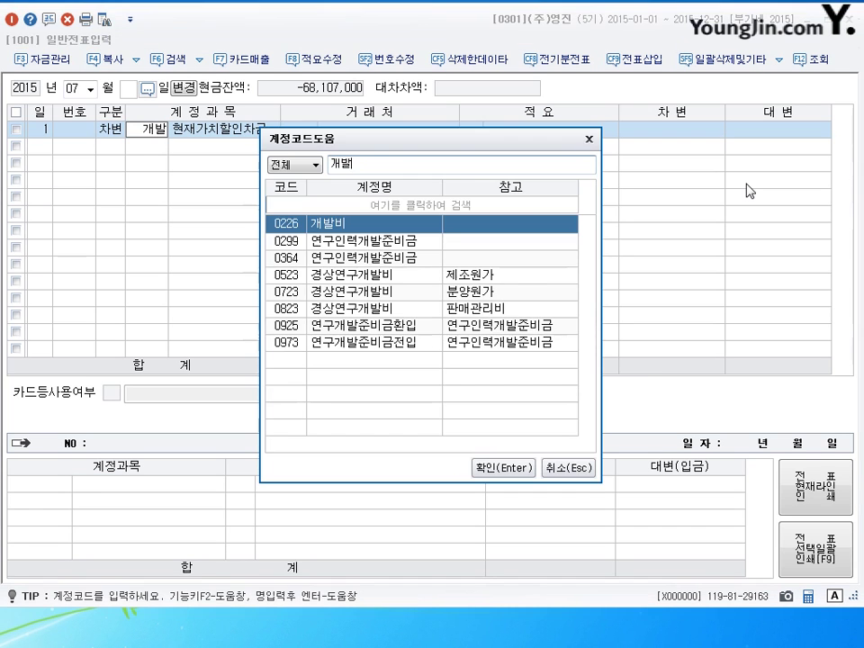
key(Return)
key(Return)
key(Return)
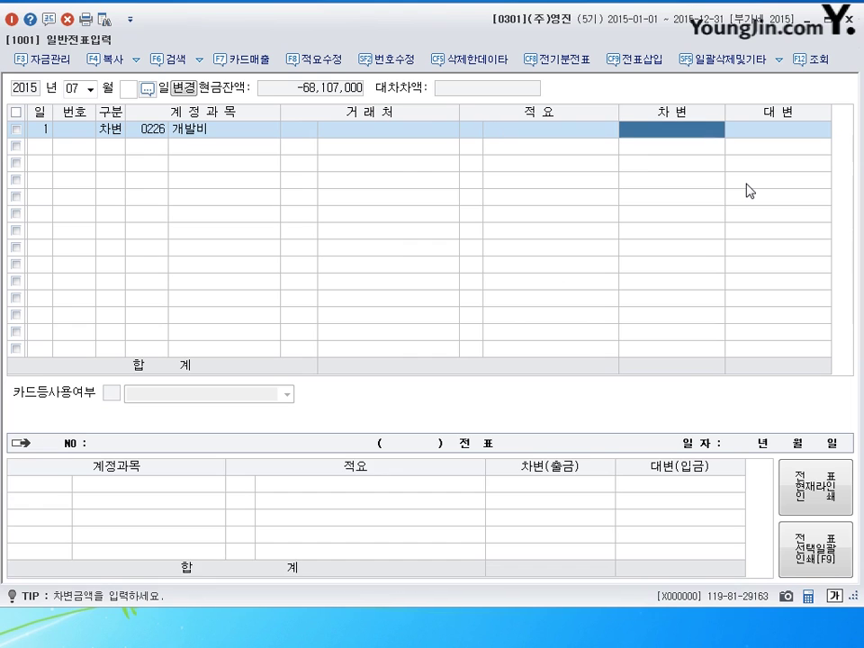
text(2000000)
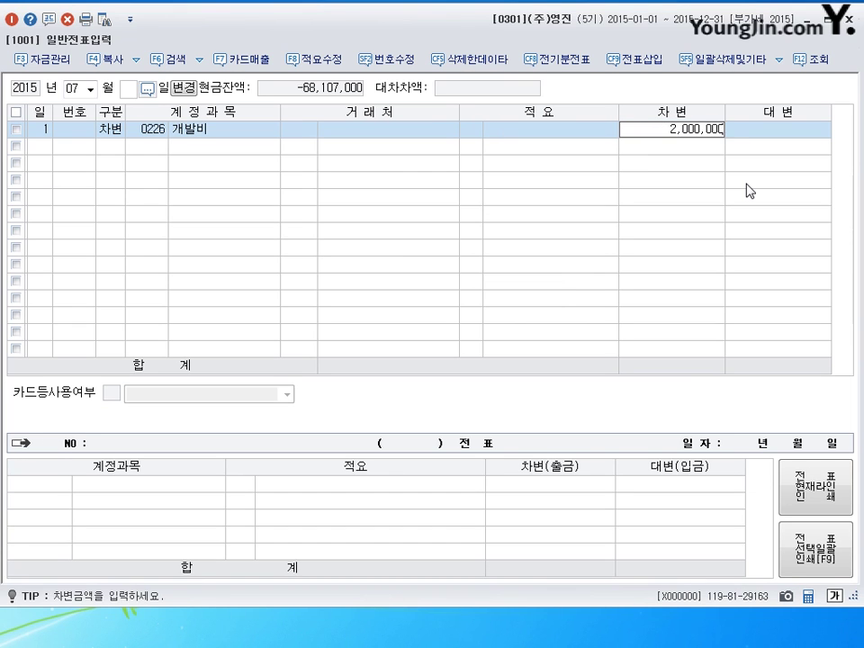
key(Return)
- Add the matching July 1 credit (대변) line to account 0103 보통예금 for 2,000,000
key(Return)
text(4)
text(103)
key(Return)
key(Return)
key(Return)
key(Return)
- Enter a July 2 cash payment (출금) line to account 0219 특허권 for 200,000
text(2)
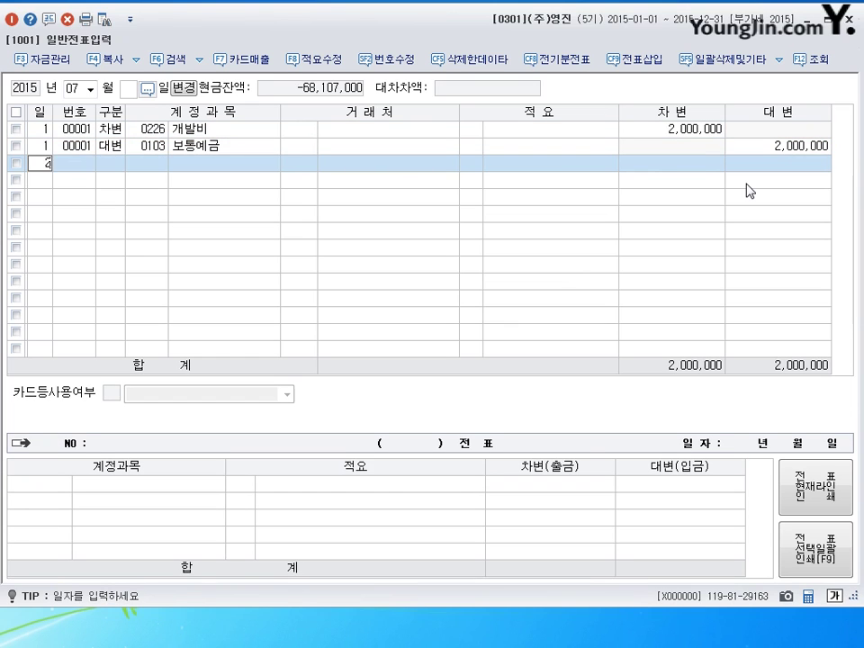
key(Return)
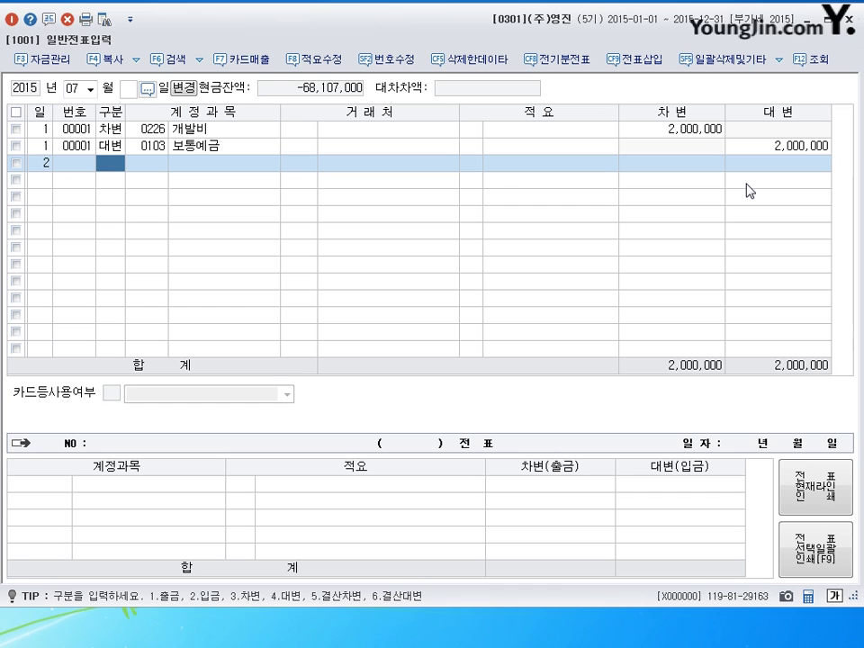
text(1)
key(Return)
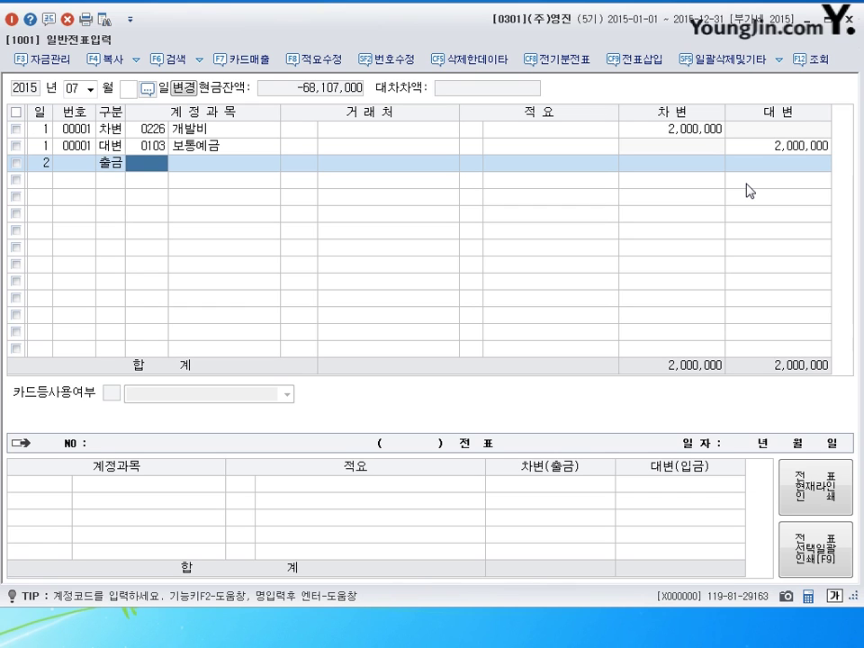
text(특허)
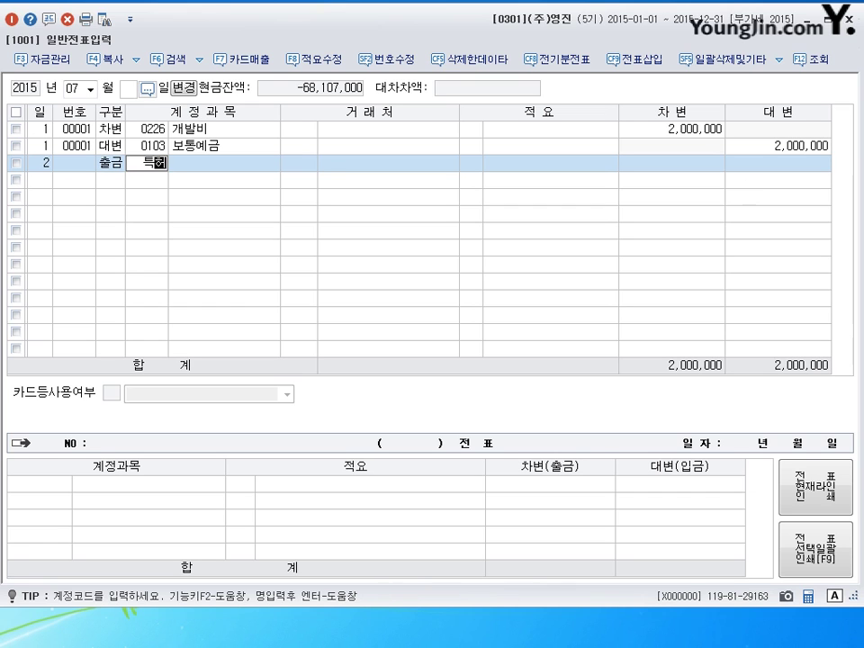
key(Return)
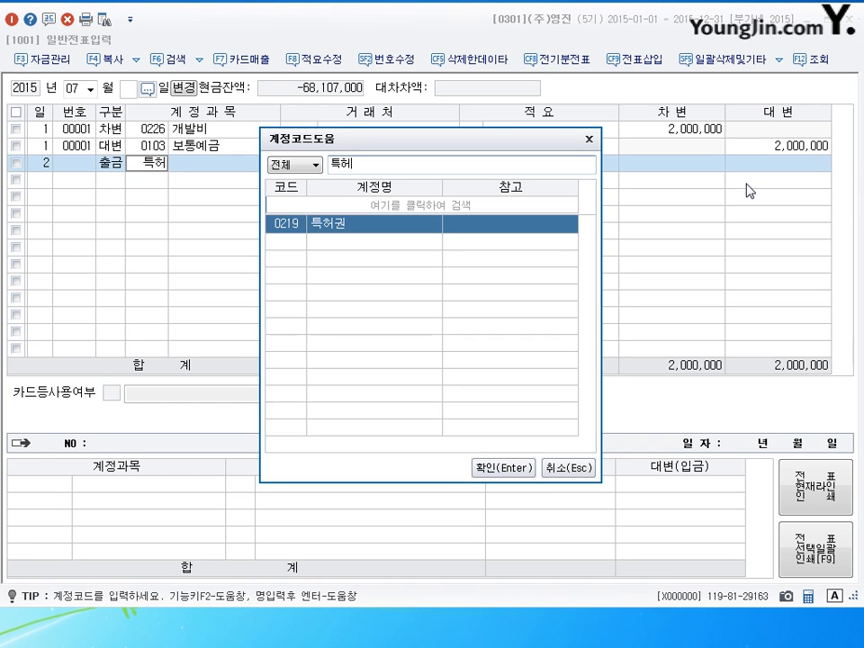
key(Return)
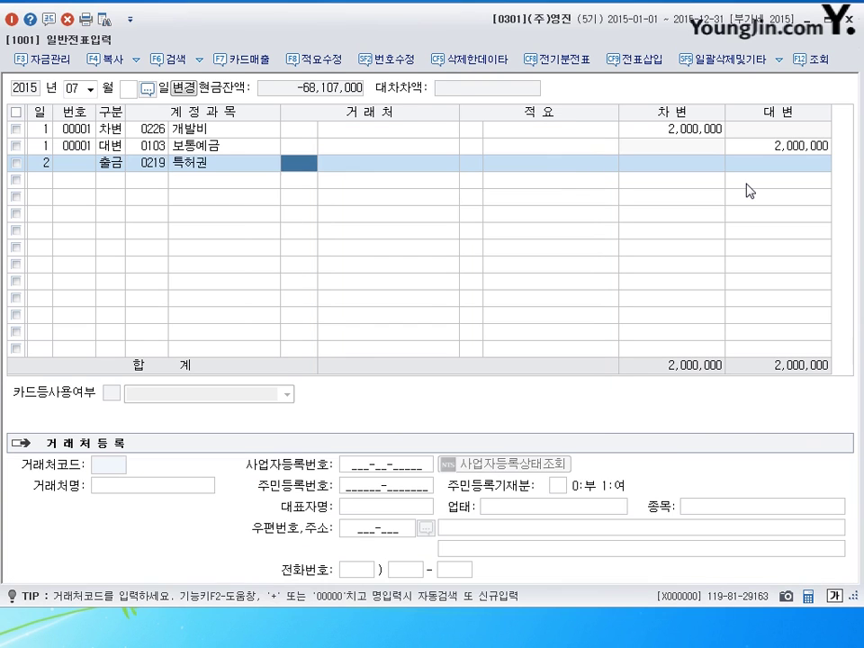
key(Return)
key(Return)
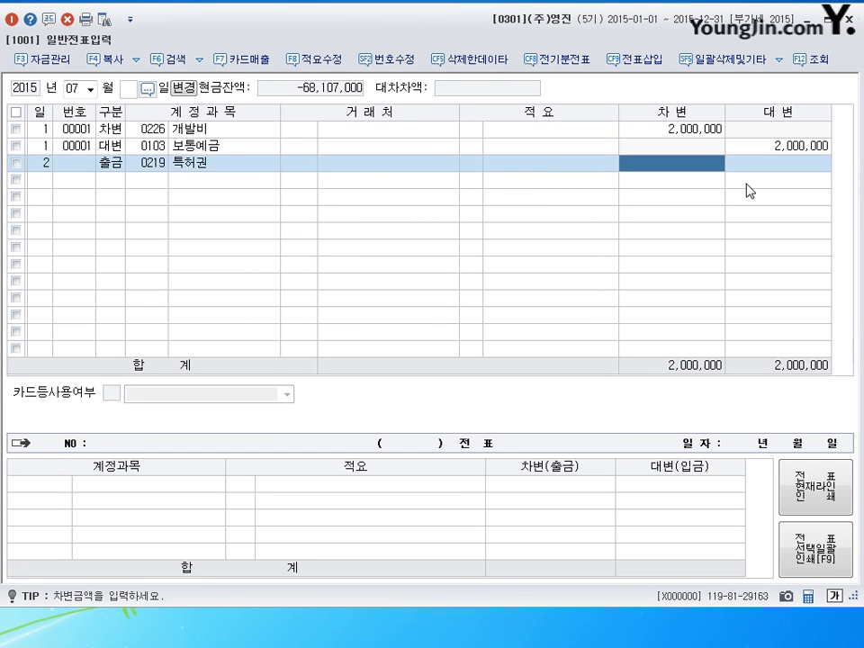
text(2000000)
key(Return)
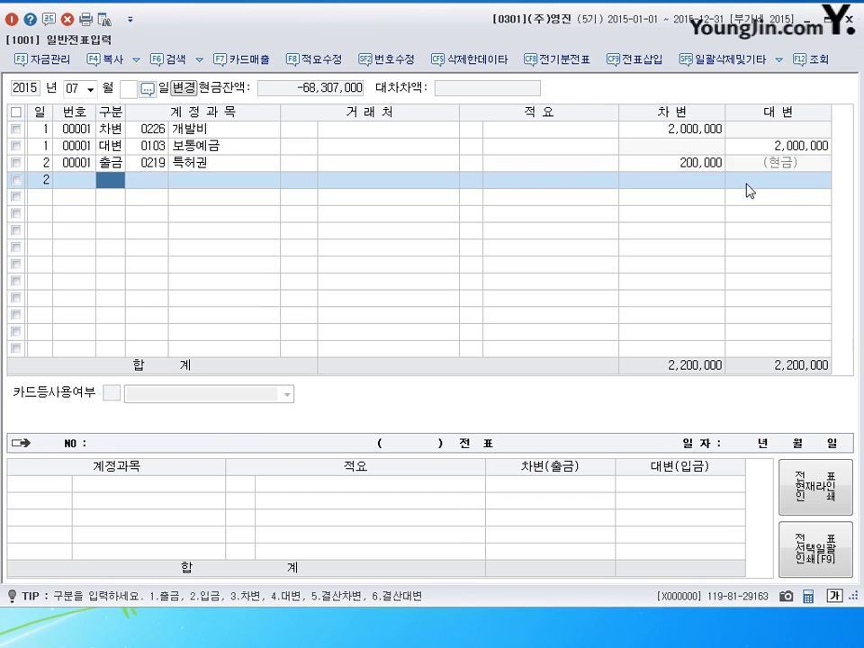
- Enter a July 3 cash payment (출금) line to account 0227 소프트웨어 for 1,500,000
key(Left)
text(3)
key(Return)
text(1)
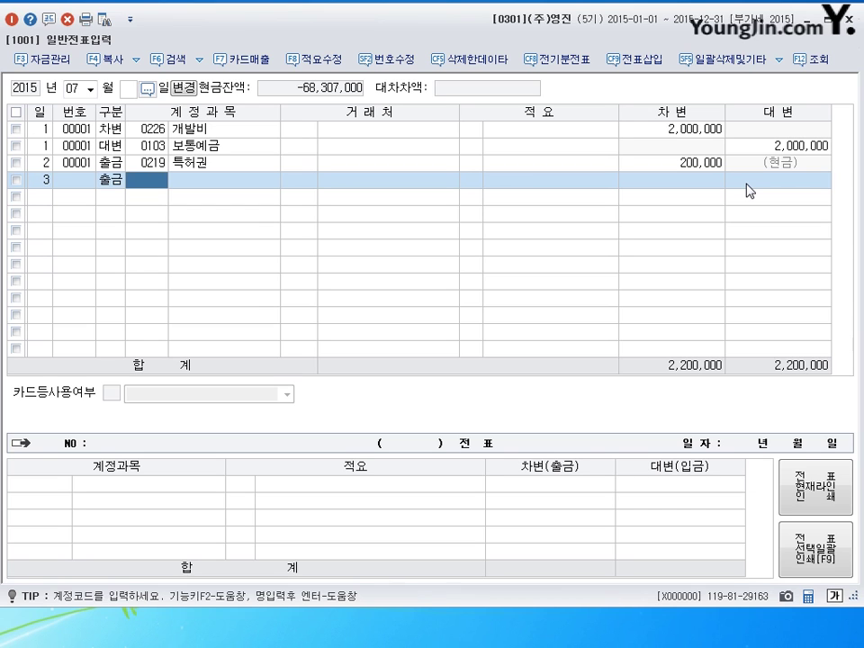
text(227)
key(Return)
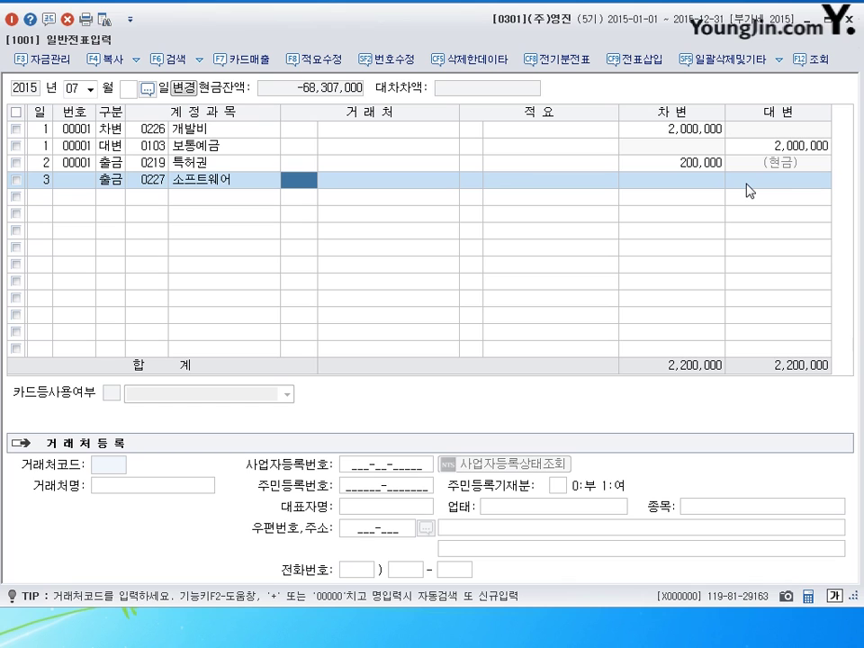
key(Return)
key(Return)
key(Return)
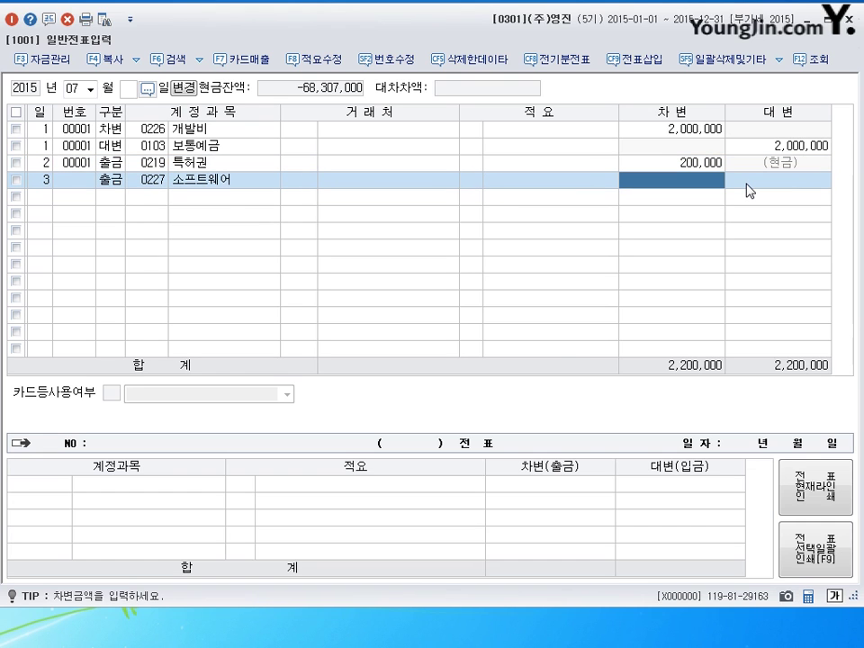
text(1500000)
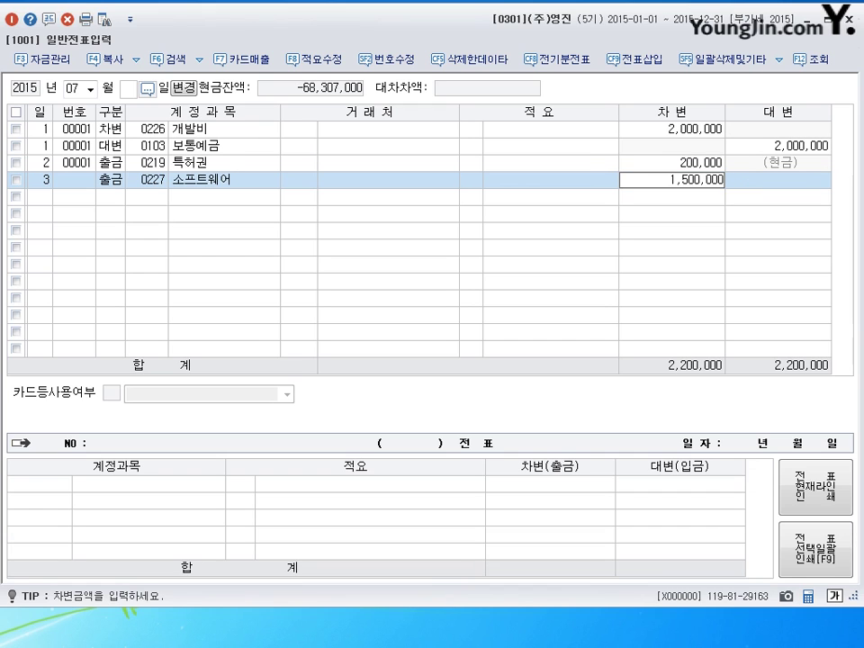
key(Return)
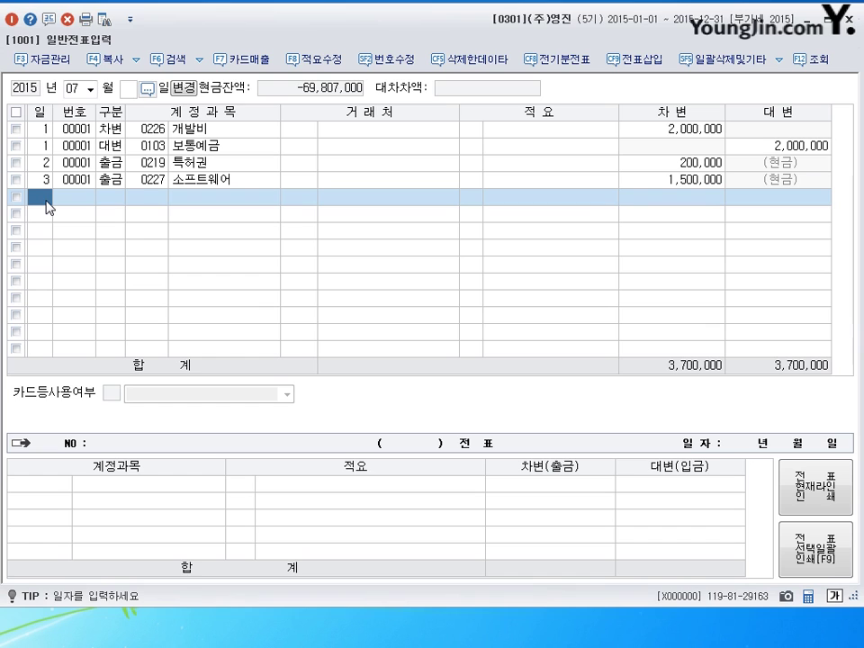
- Enter a July 11 debit (차변) line to account 0232 임차보증금 for 10,000,000
text(1)
key(Return)
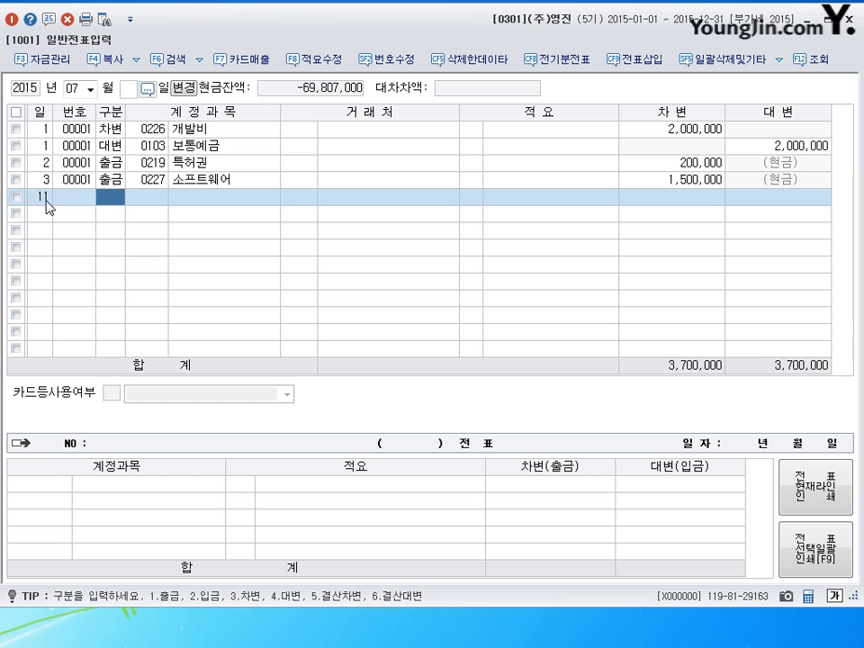
text(3)
key(Return)
text(232)
key(Return)
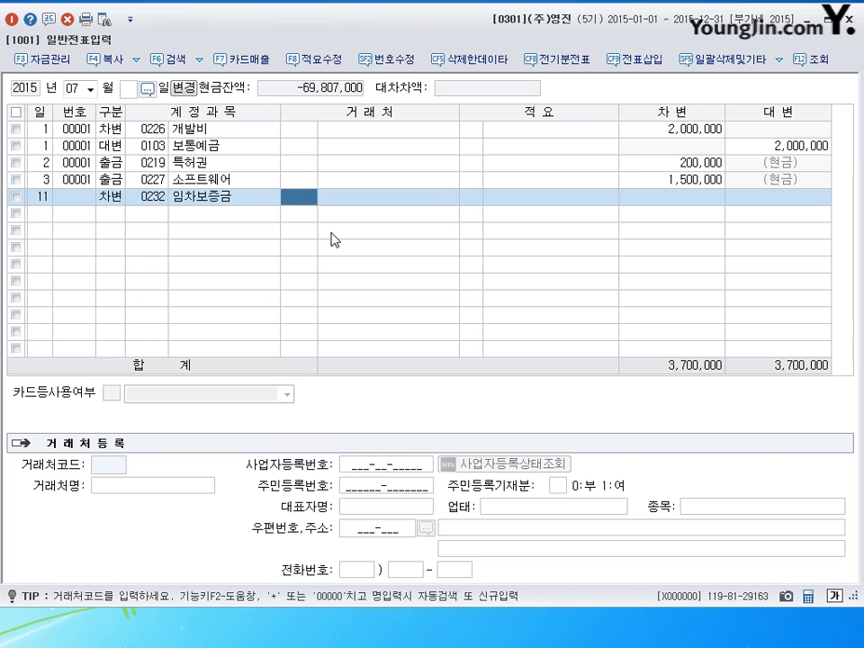
key(Return)
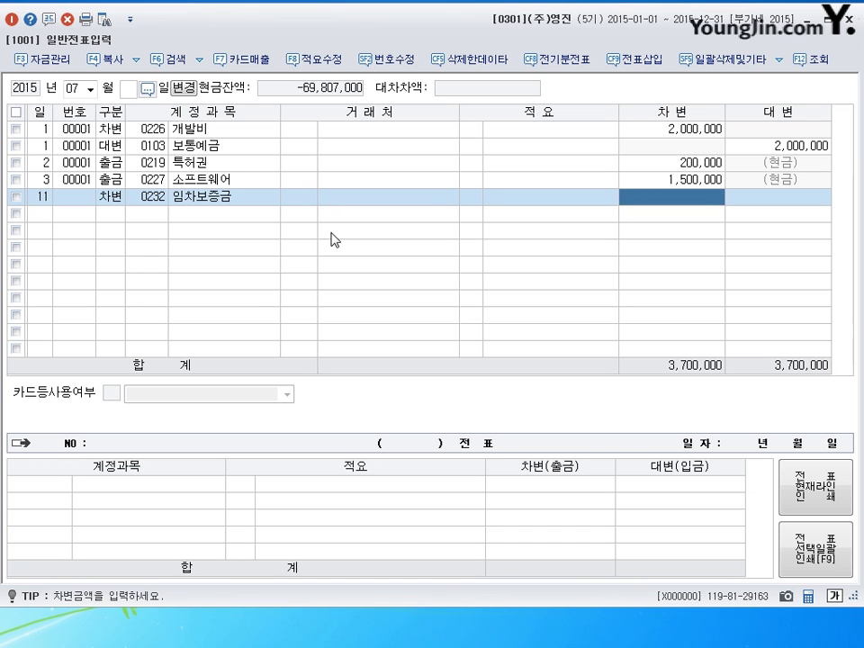
text(10000000)
key(Return)
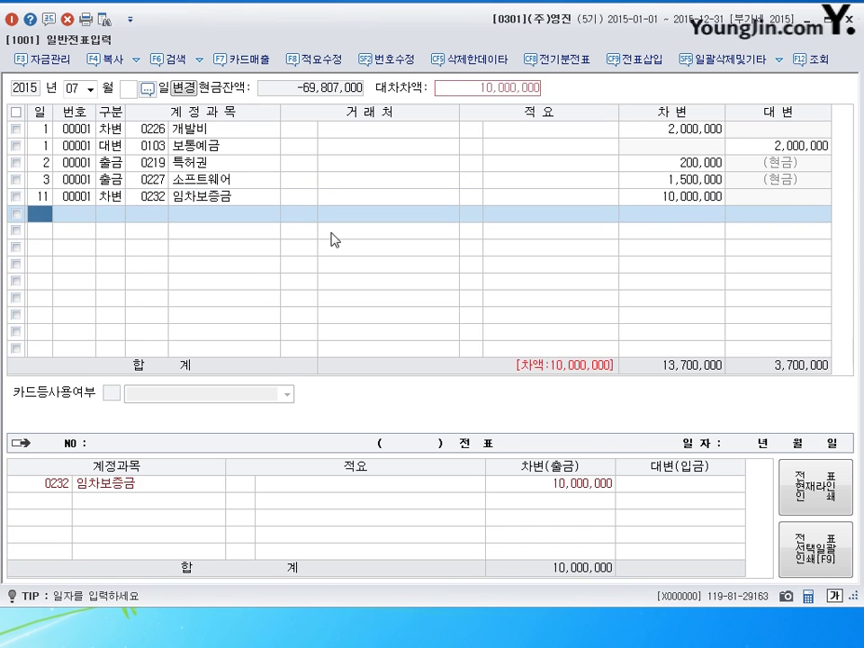
- Add a July 11 credit (대변) line to account 0101 현금 for 3,000,000
text(4)
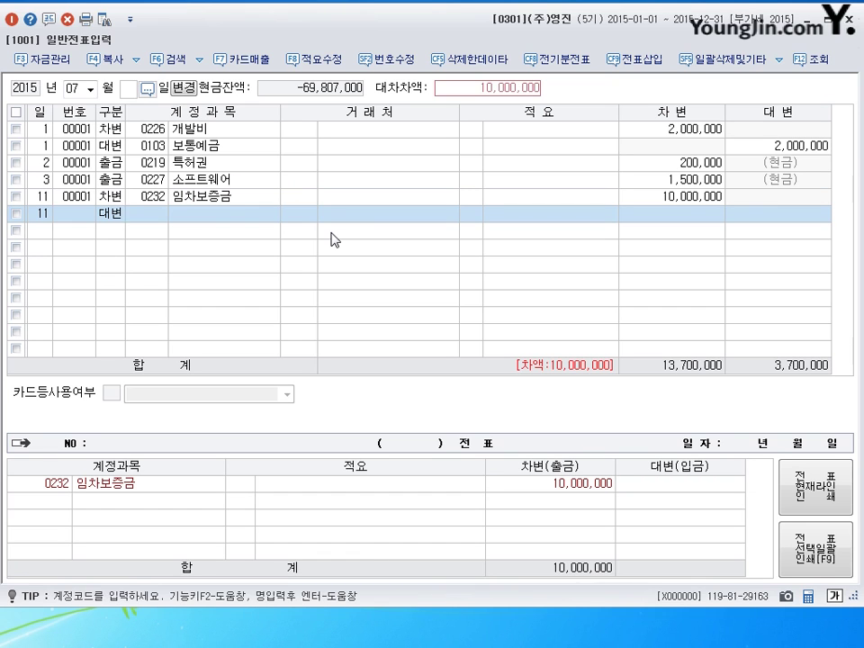
text(101)
key(Return)
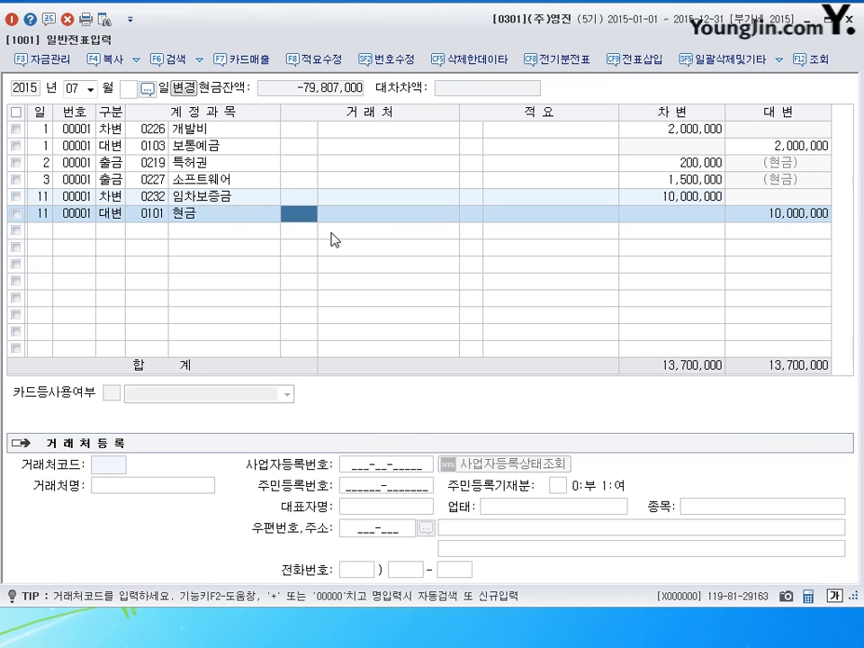
key(Return)
key(Return)
text(3000000)
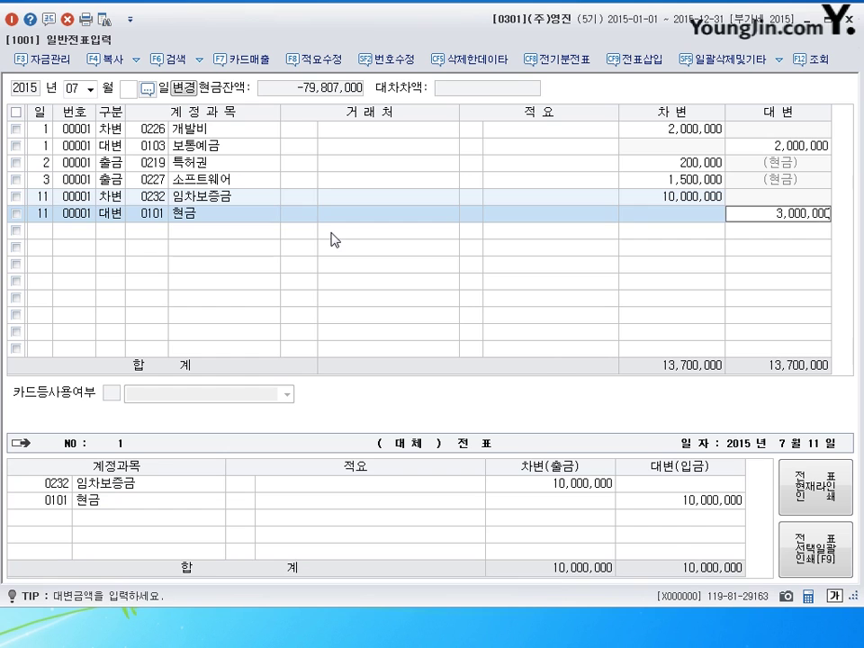
key(Return)
- Add a July 11 credit (대변) line to account 0102 당좌예금 for the remaining 7,000,000
text(102)
key(Return)
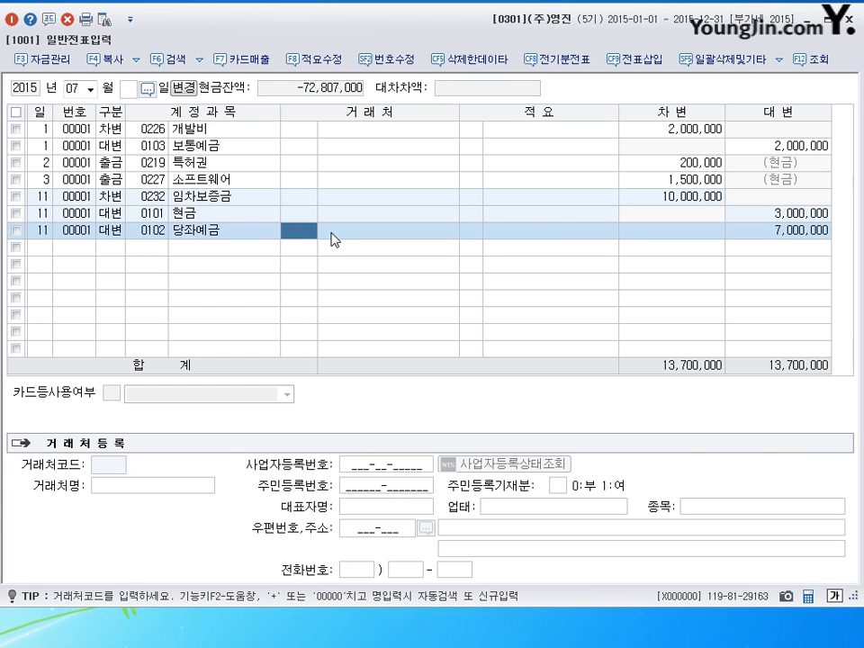
key(Return)
key(Return)
key(Return)
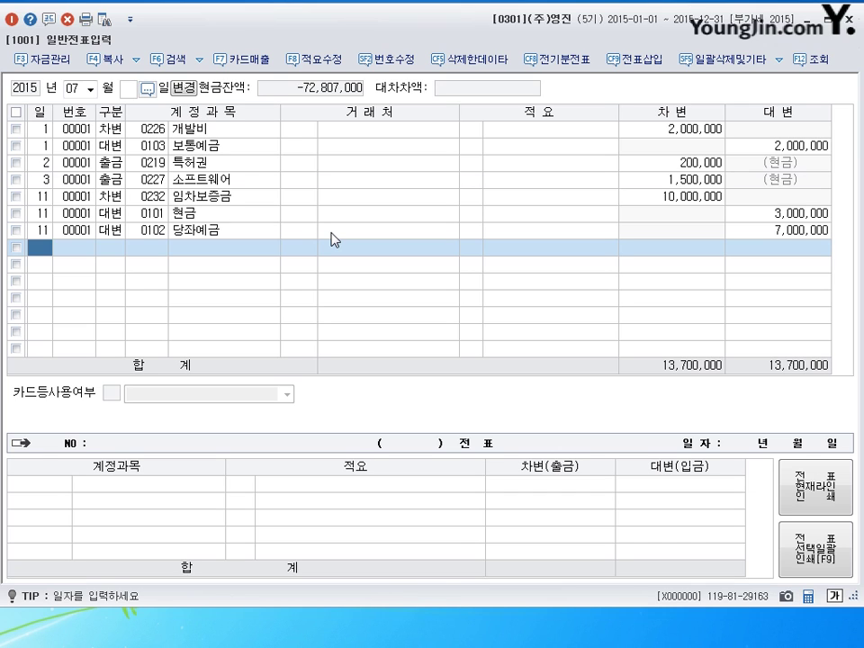
- Enter a July 12 debit (차변) line to account 0246 부도어음과수표 with counterparty (주)덕산 for 5,000,000
text(12)
key(Return)
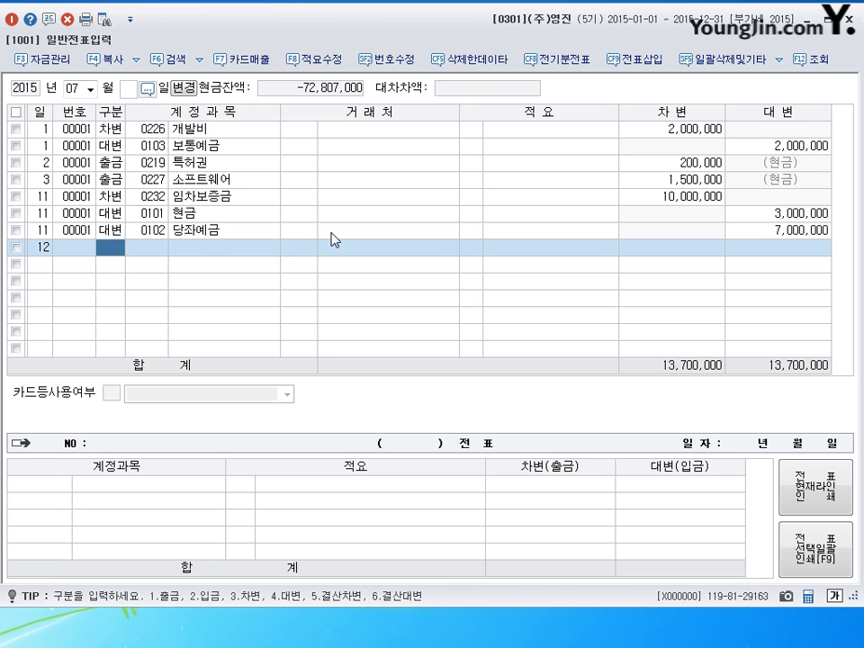
text(3)
key(Return)
text(246)
key(Return)
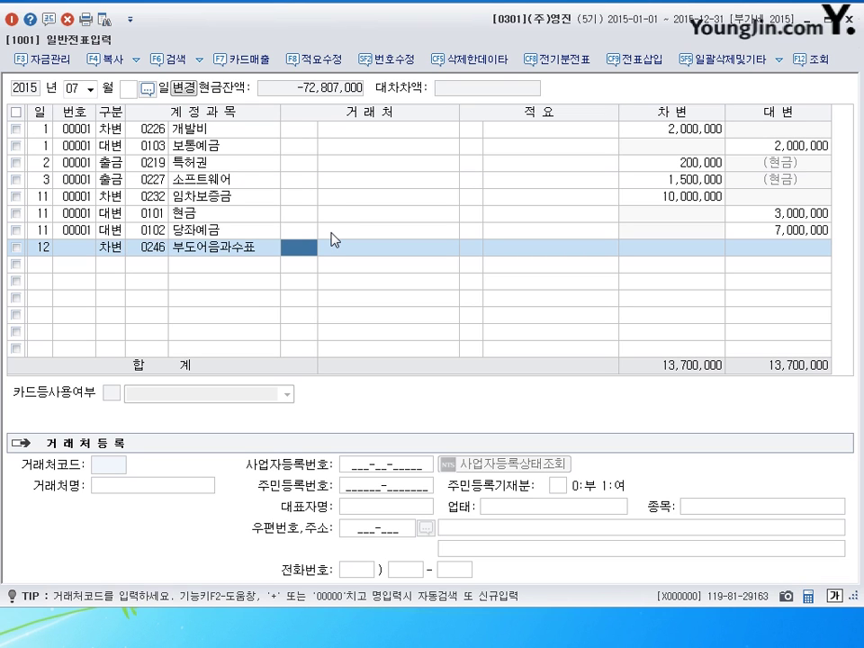
text(덕사)
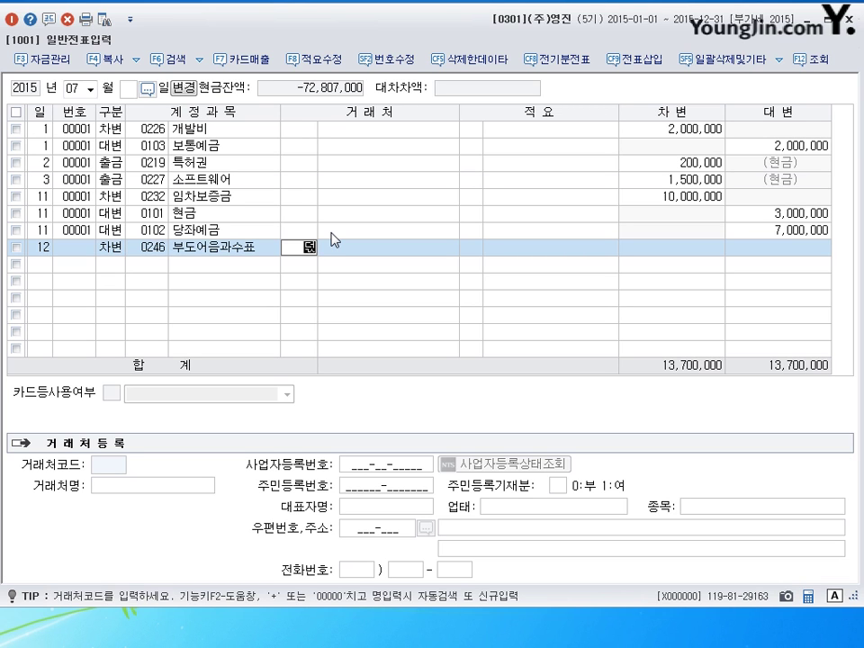
text(ㄴ)
key(Return)
key(Return)
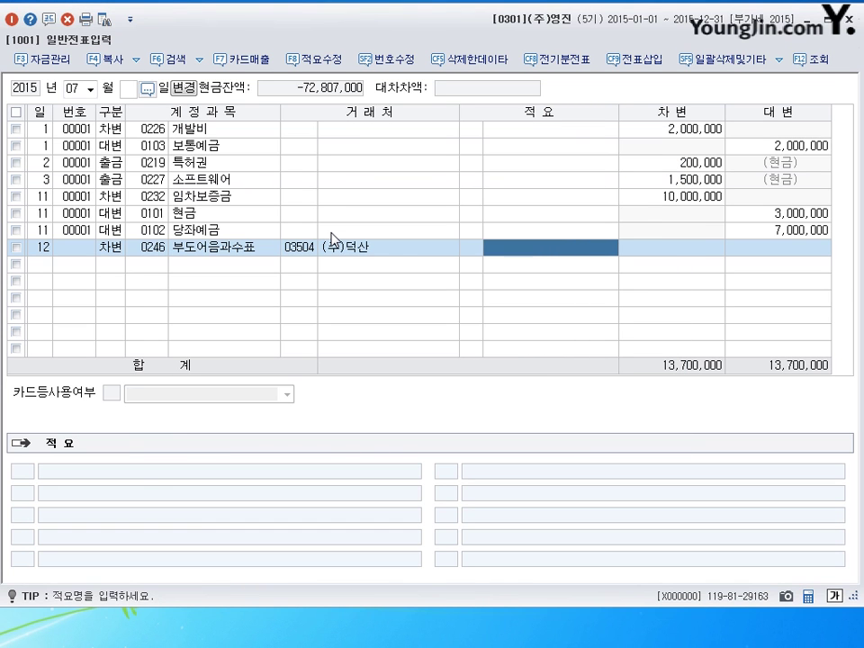
key(Return)
text(5000000)
key(Return)
- Add a July 12 credit (대변) line to account 0110 받을어음 with counterparty (주)덕산 for 5,000,000
text(4)
key(Return)
text(110)
key(Return)
text(+)
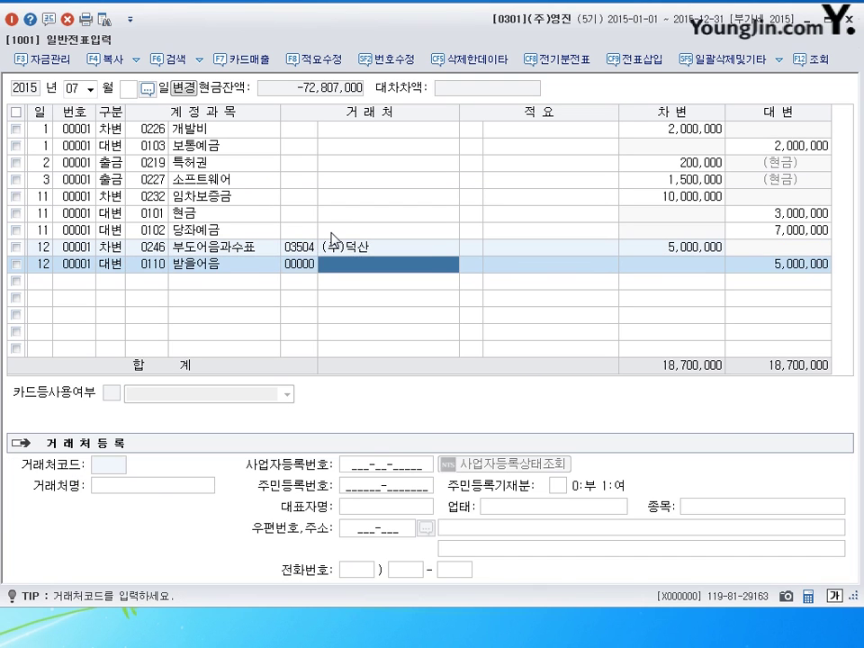
key(Return)
key(Return)
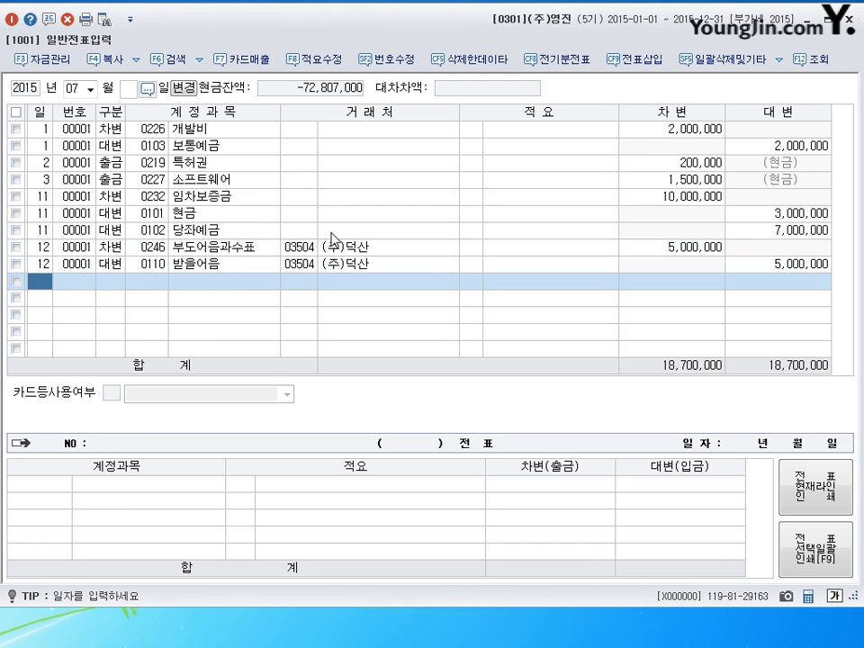